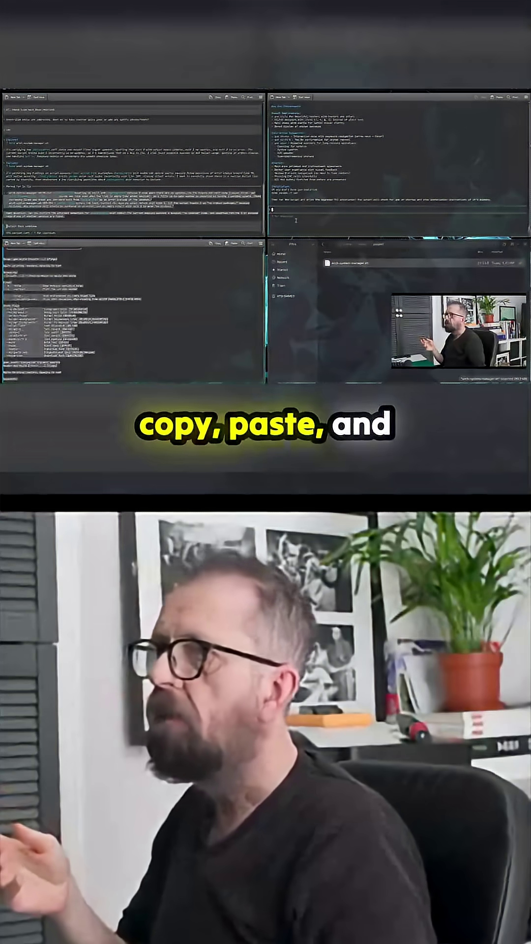
Paste the copied script error output into the Claude Code prompt.
right_click(283, 210)
click(296, 218)
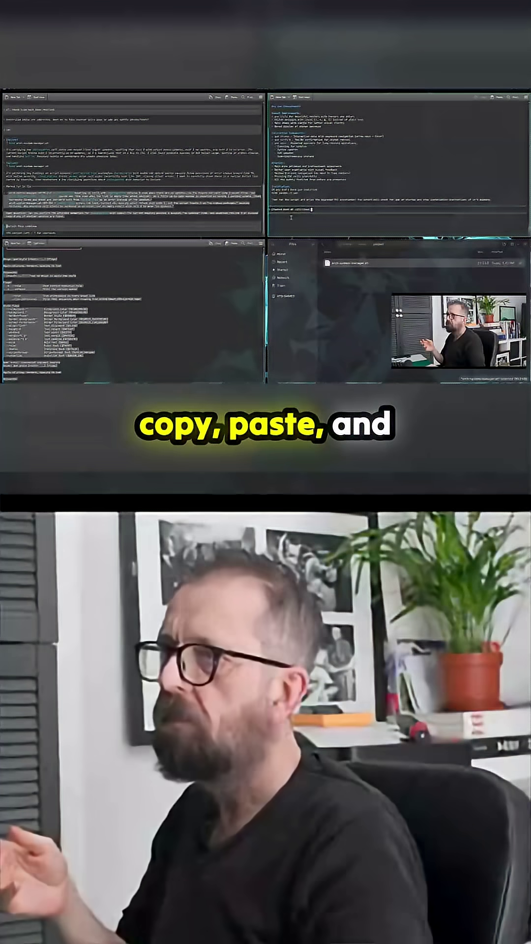